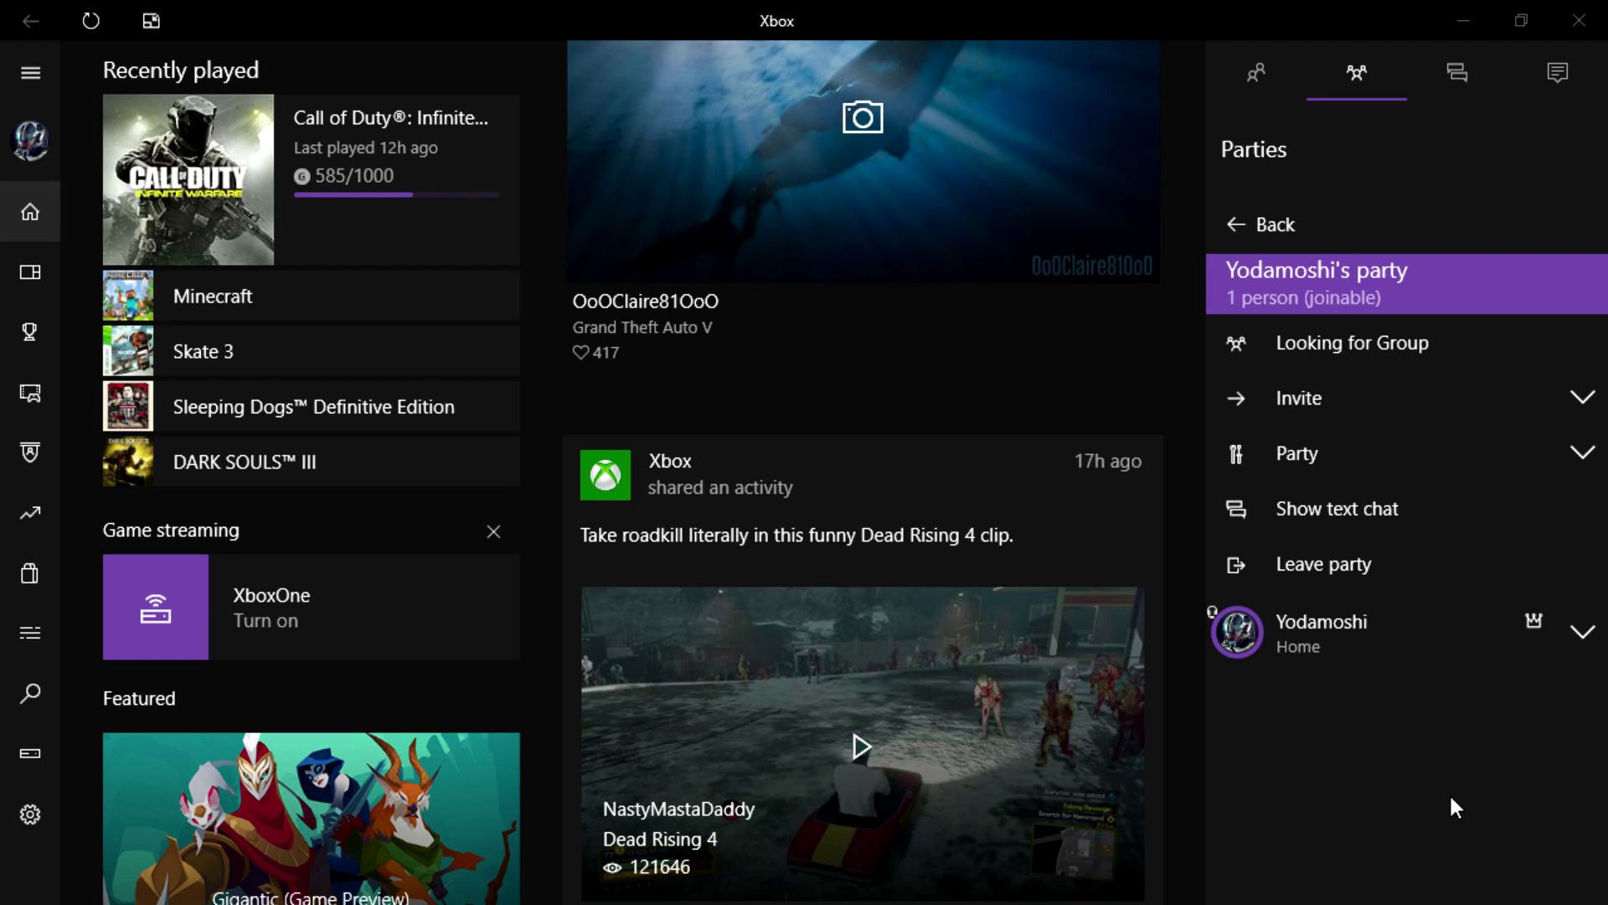
# Step: Open the Xbox app's Network settings, which show Teredo unable to qualify and server connectivity blocked
pyautogui.click(35, 812)
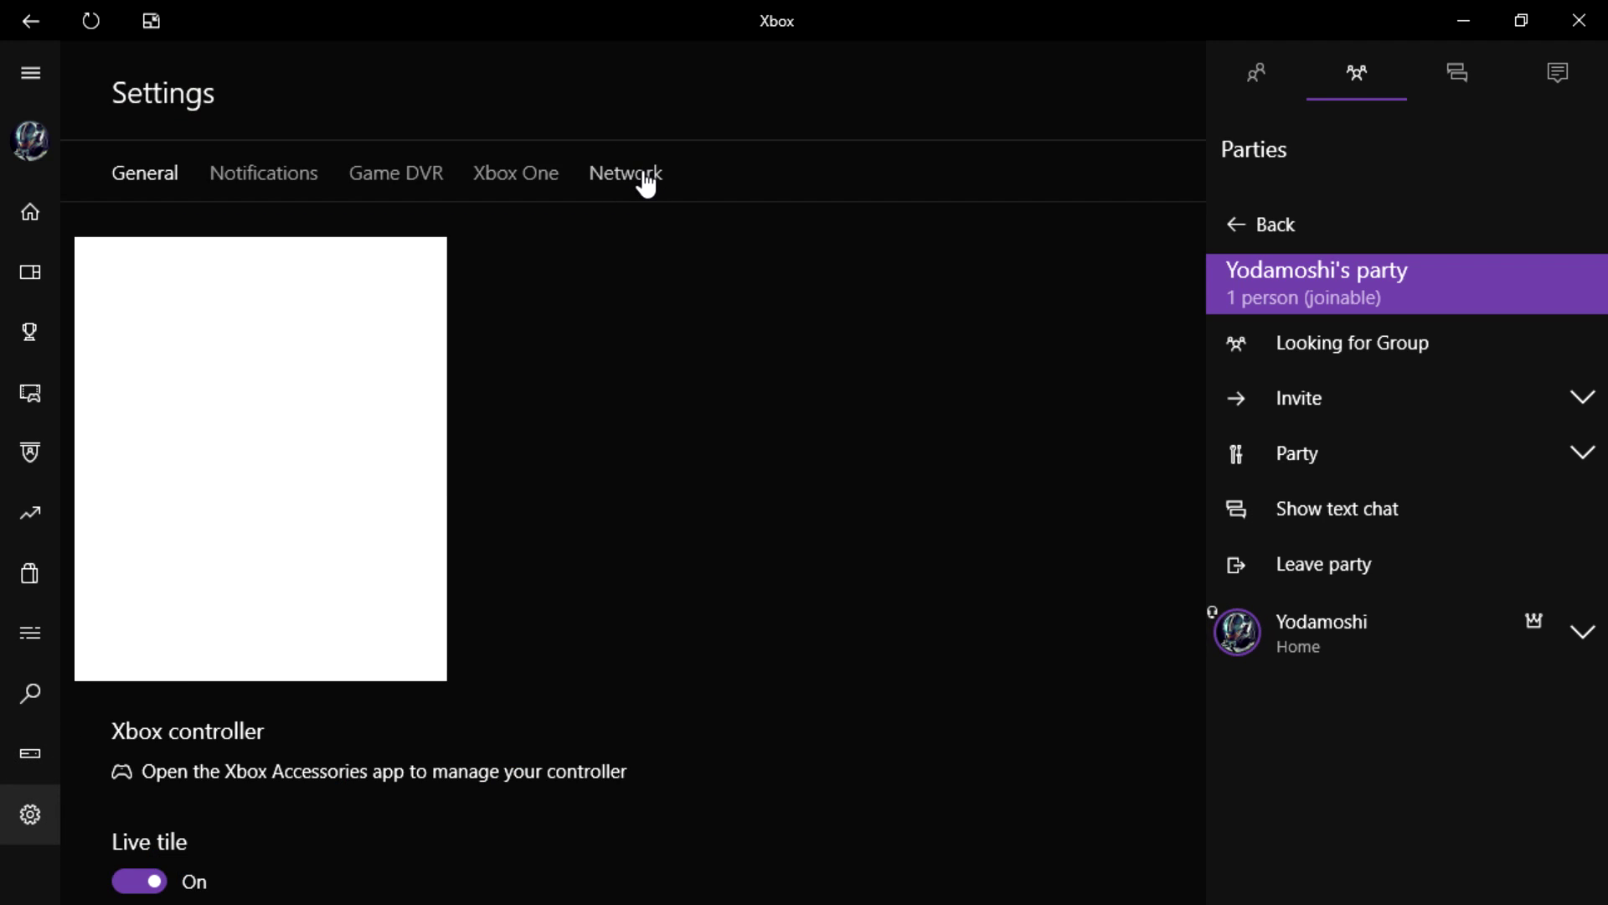
pyautogui.click(643, 174)
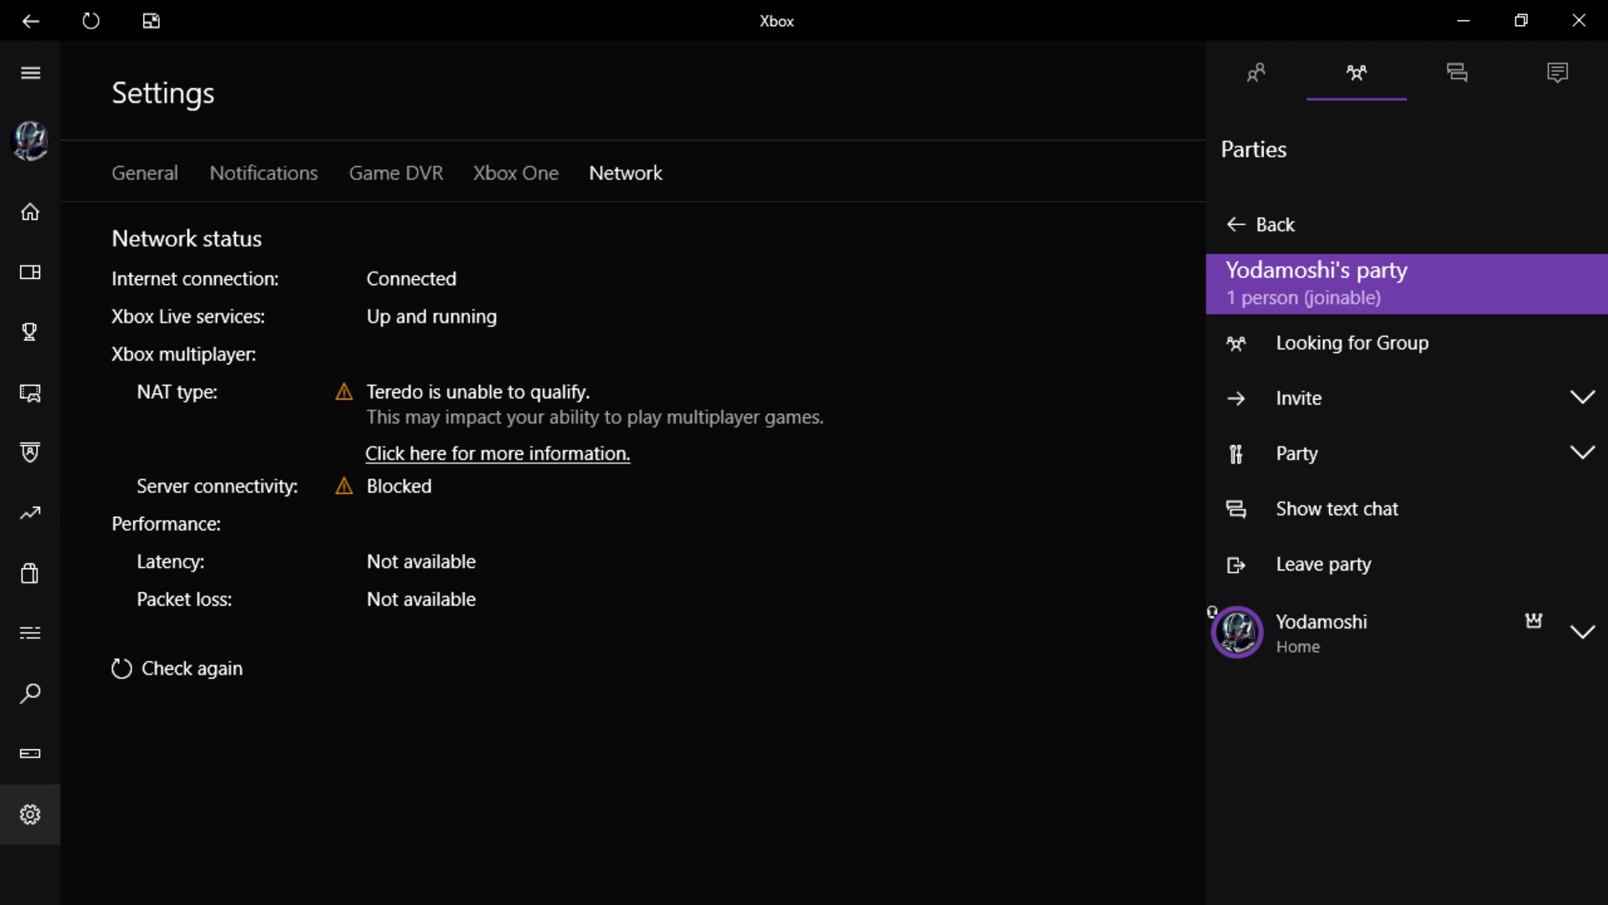
# Step: Launch Command Prompt (Admin) from the Win+X power-user menu
pyautogui.press('super+c')
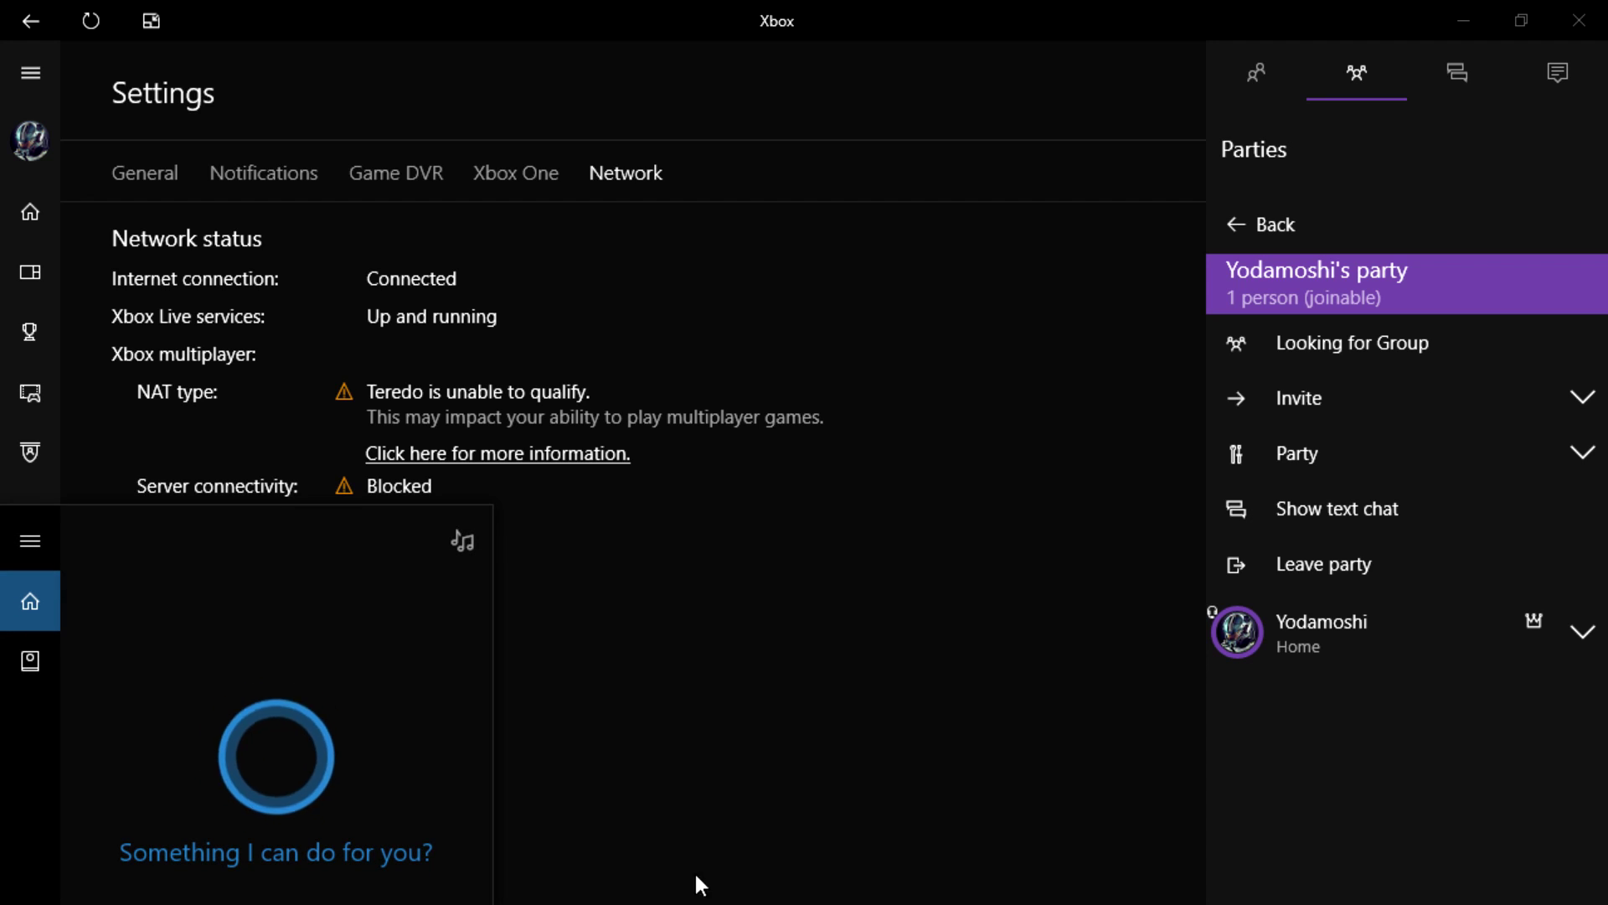
pyautogui.press('Escape')
pyautogui.rightClick(266, 903)
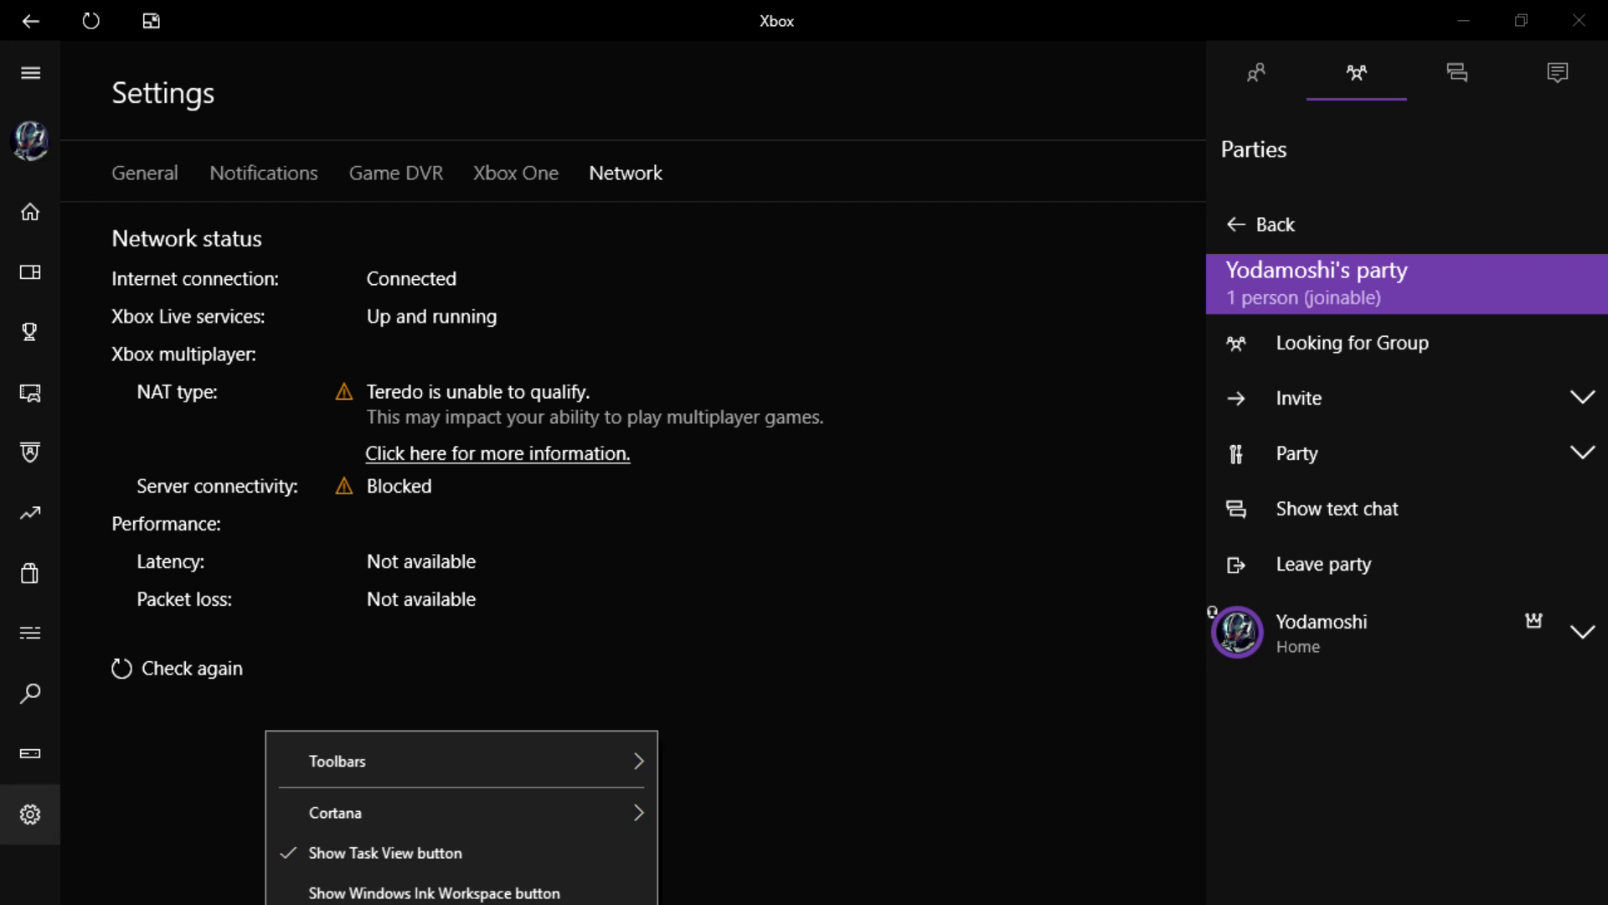
pyautogui.press('Escape')
pyautogui.press('super+x')
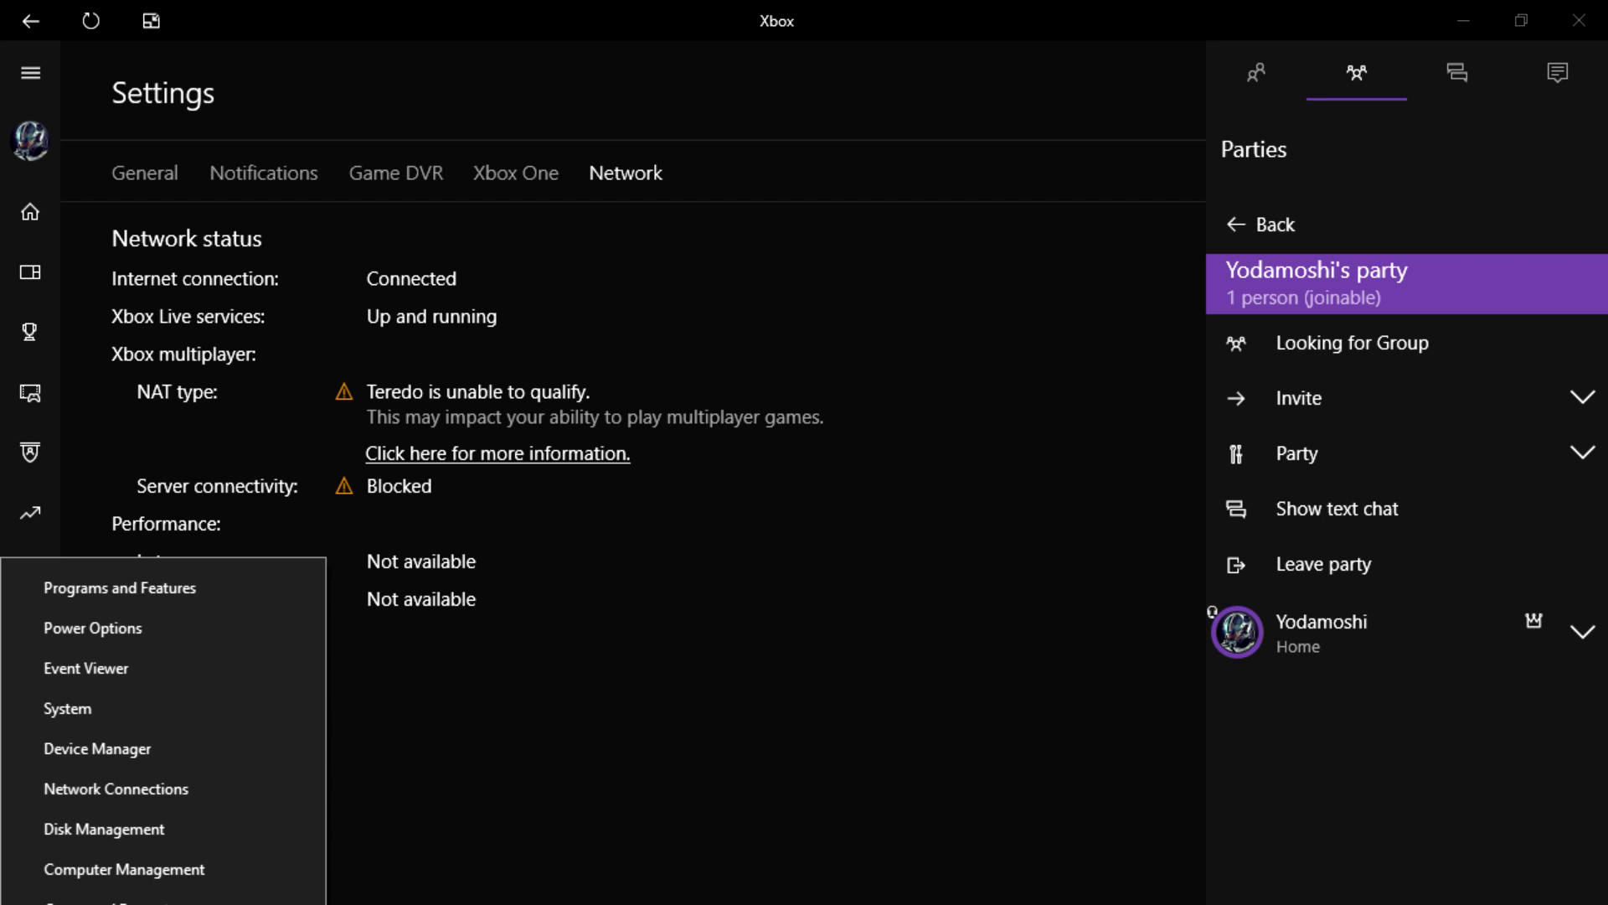
pyautogui.press('Escape')
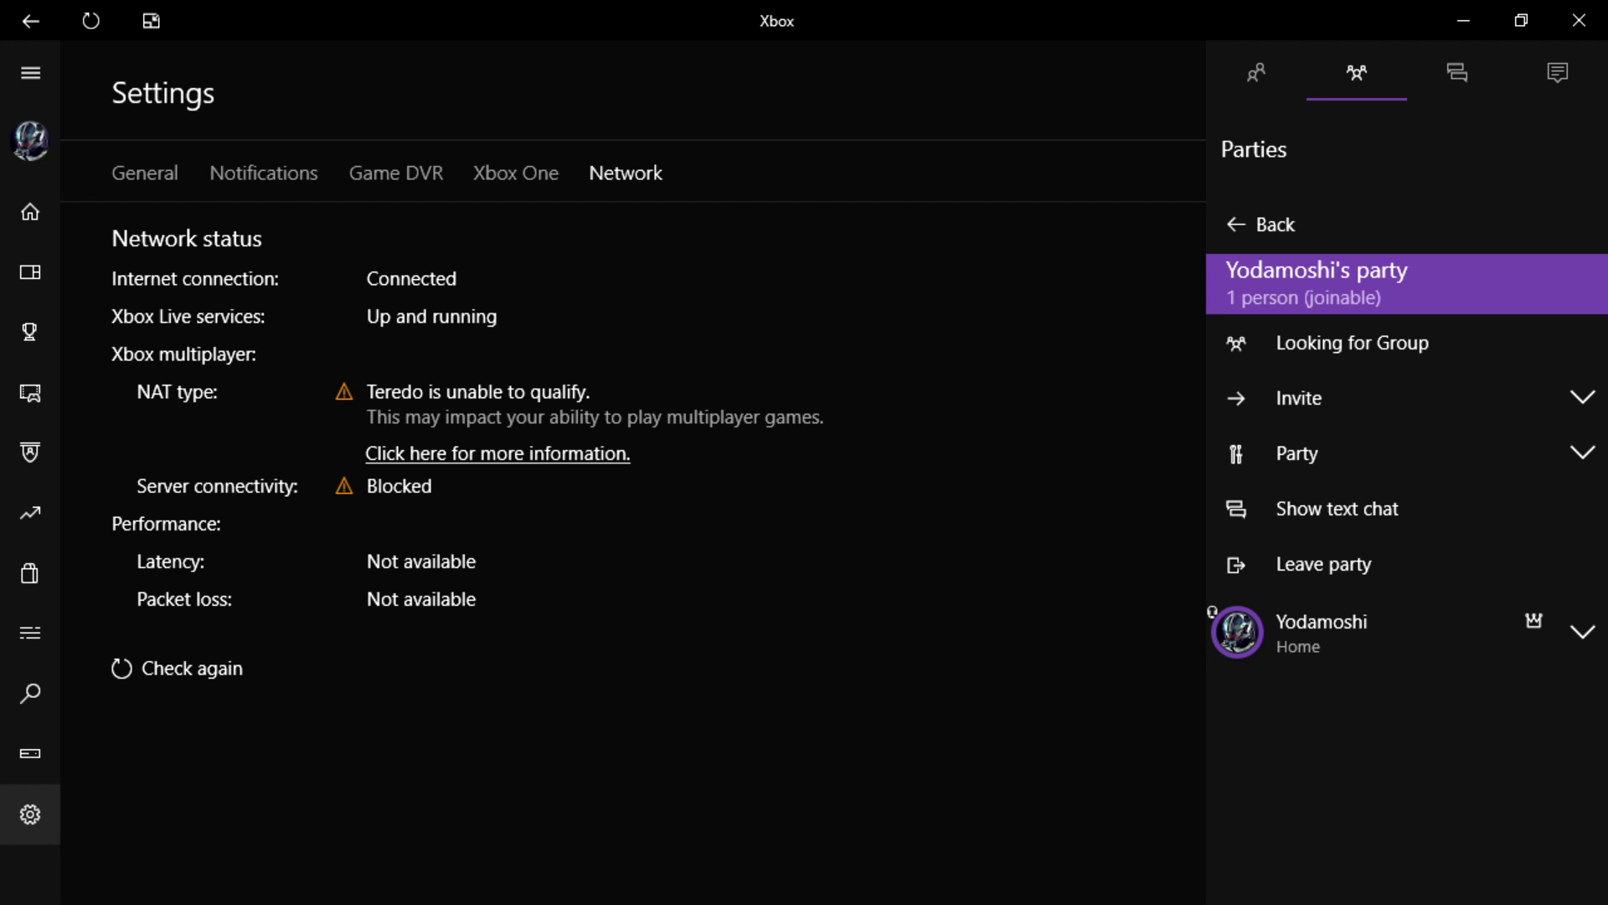
pyautogui.press('super+x')
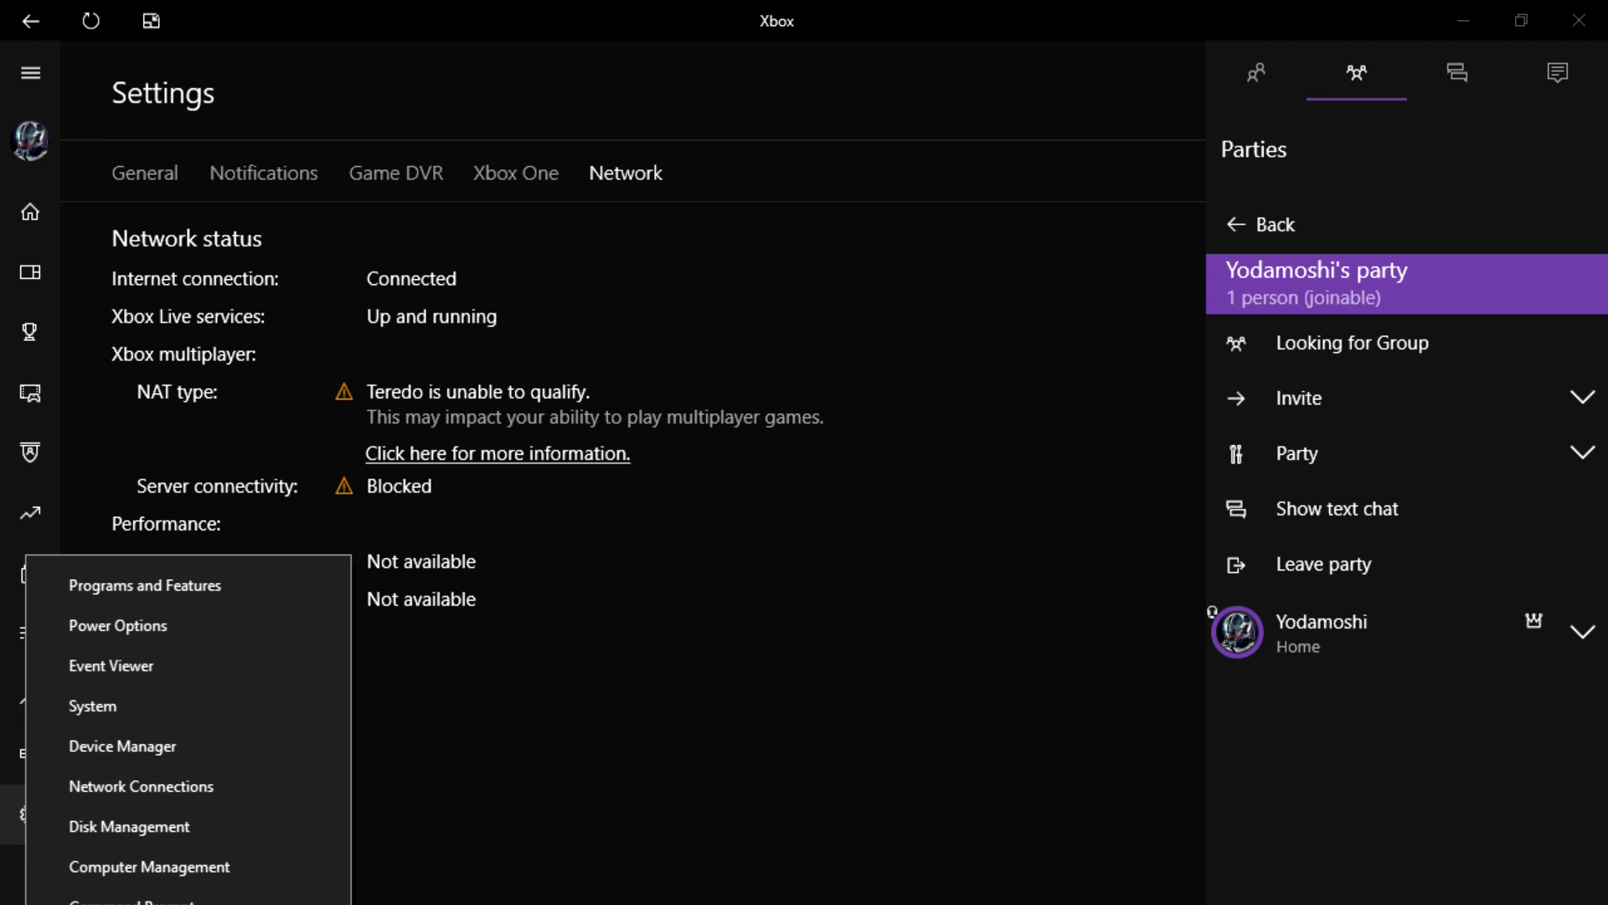
pyautogui.press('Escape')
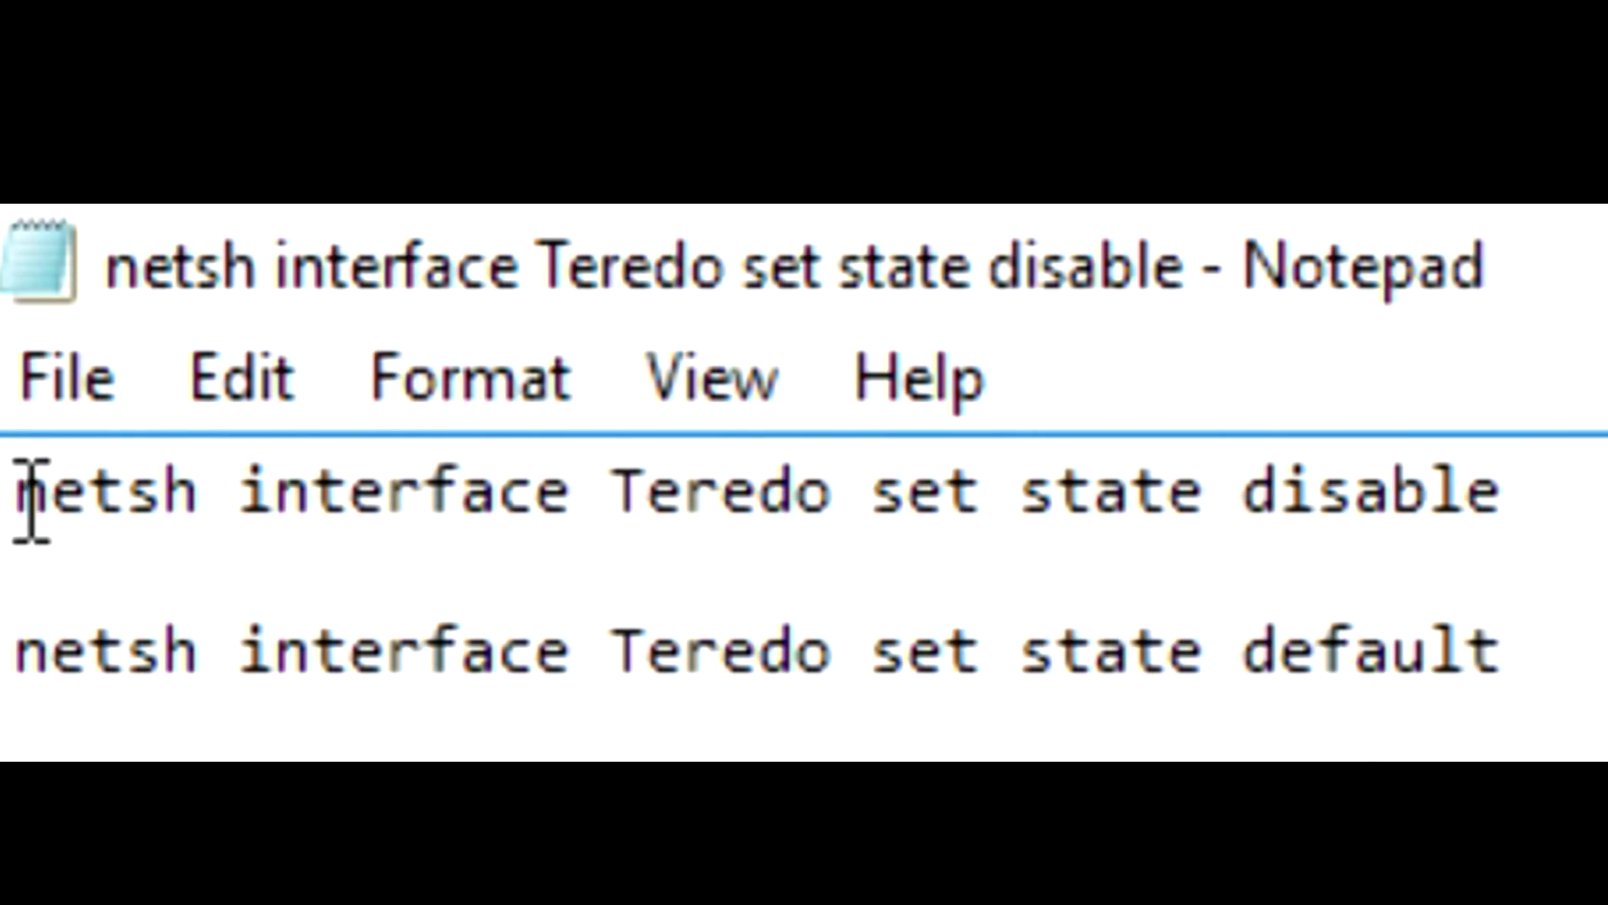
# Step: Copy the line 'netsh interface Teredo set state disable' from the Notepad notes
pyautogui.moveTo(16, 497); pyautogui.dragTo(1520, 494)
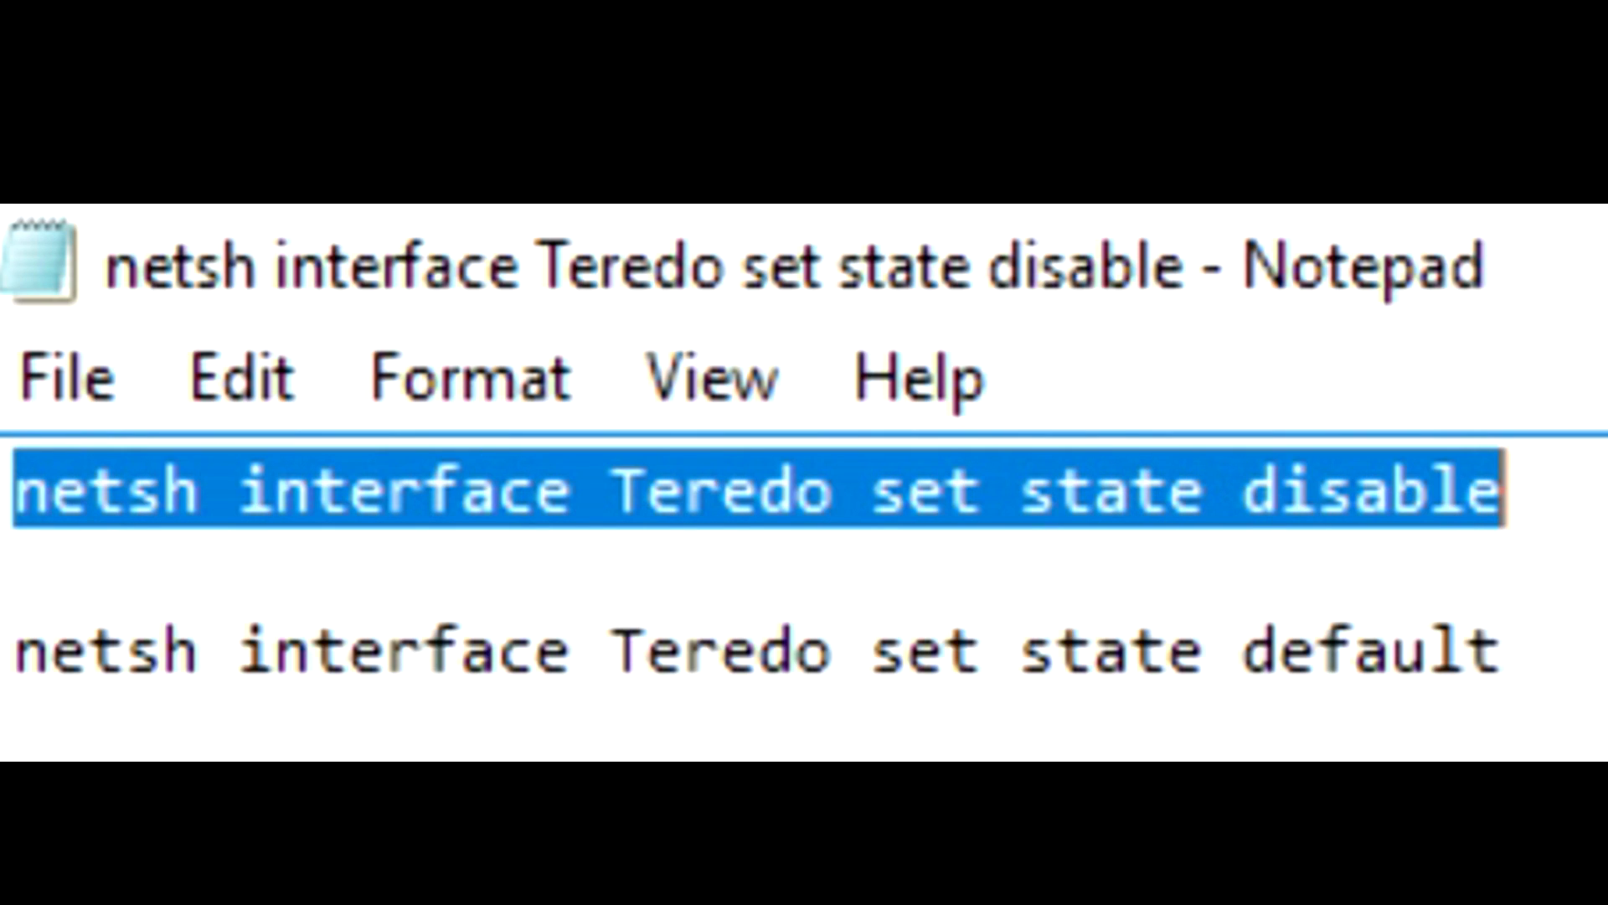
pyautogui.click(1589, 618)
pyautogui.moveTo(1568, 645); pyautogui.dragTo(7, 652)
pyautogui.hotkey('ctrl', 'c')
pyautogui.press('Right')
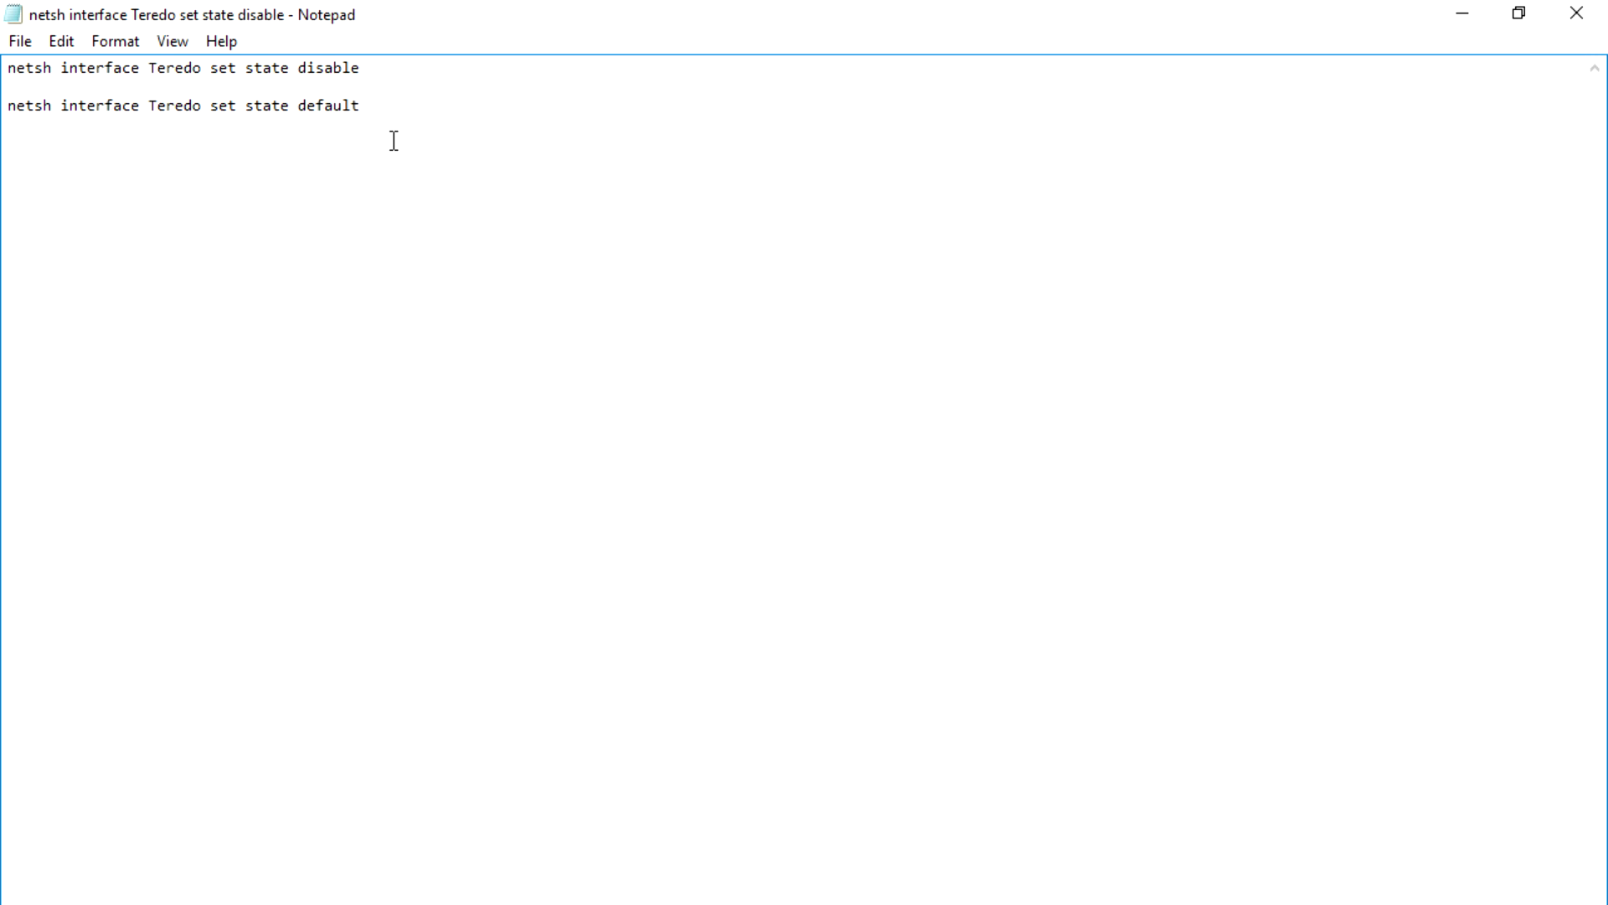
pyautogui.moveTo(378, 70); pyautogui.dragTo(4, 35)
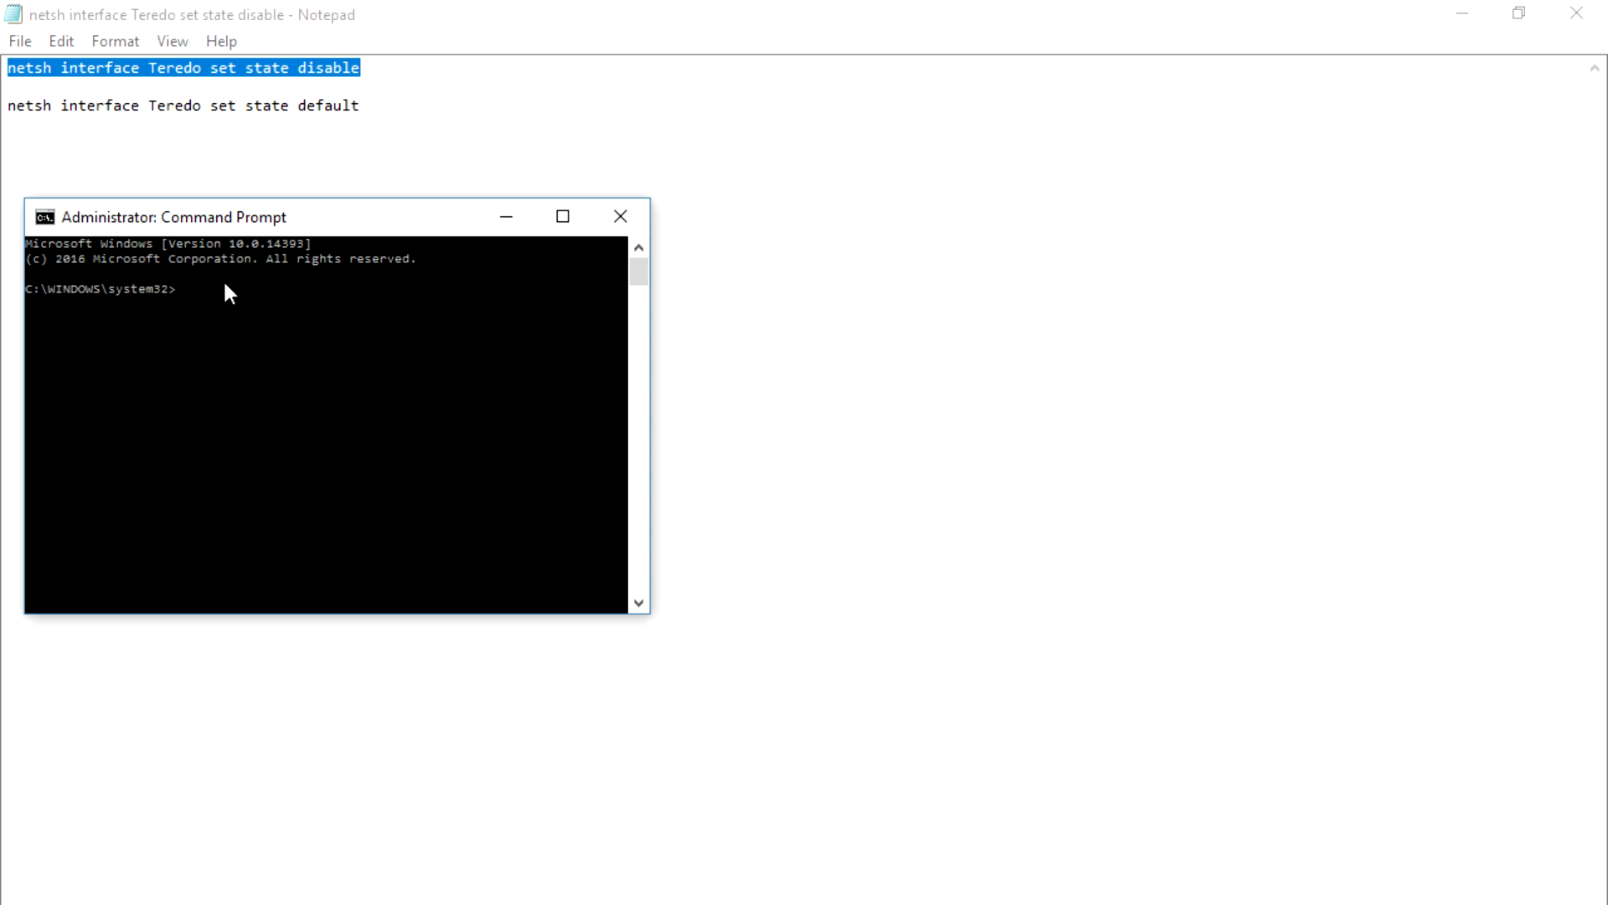
# Step: Run the netsh Teredo disable command, then the Teredo default-state command, both returning Ok
pyautogui.rightClick(231, 333)
pyautogui.press('Return')
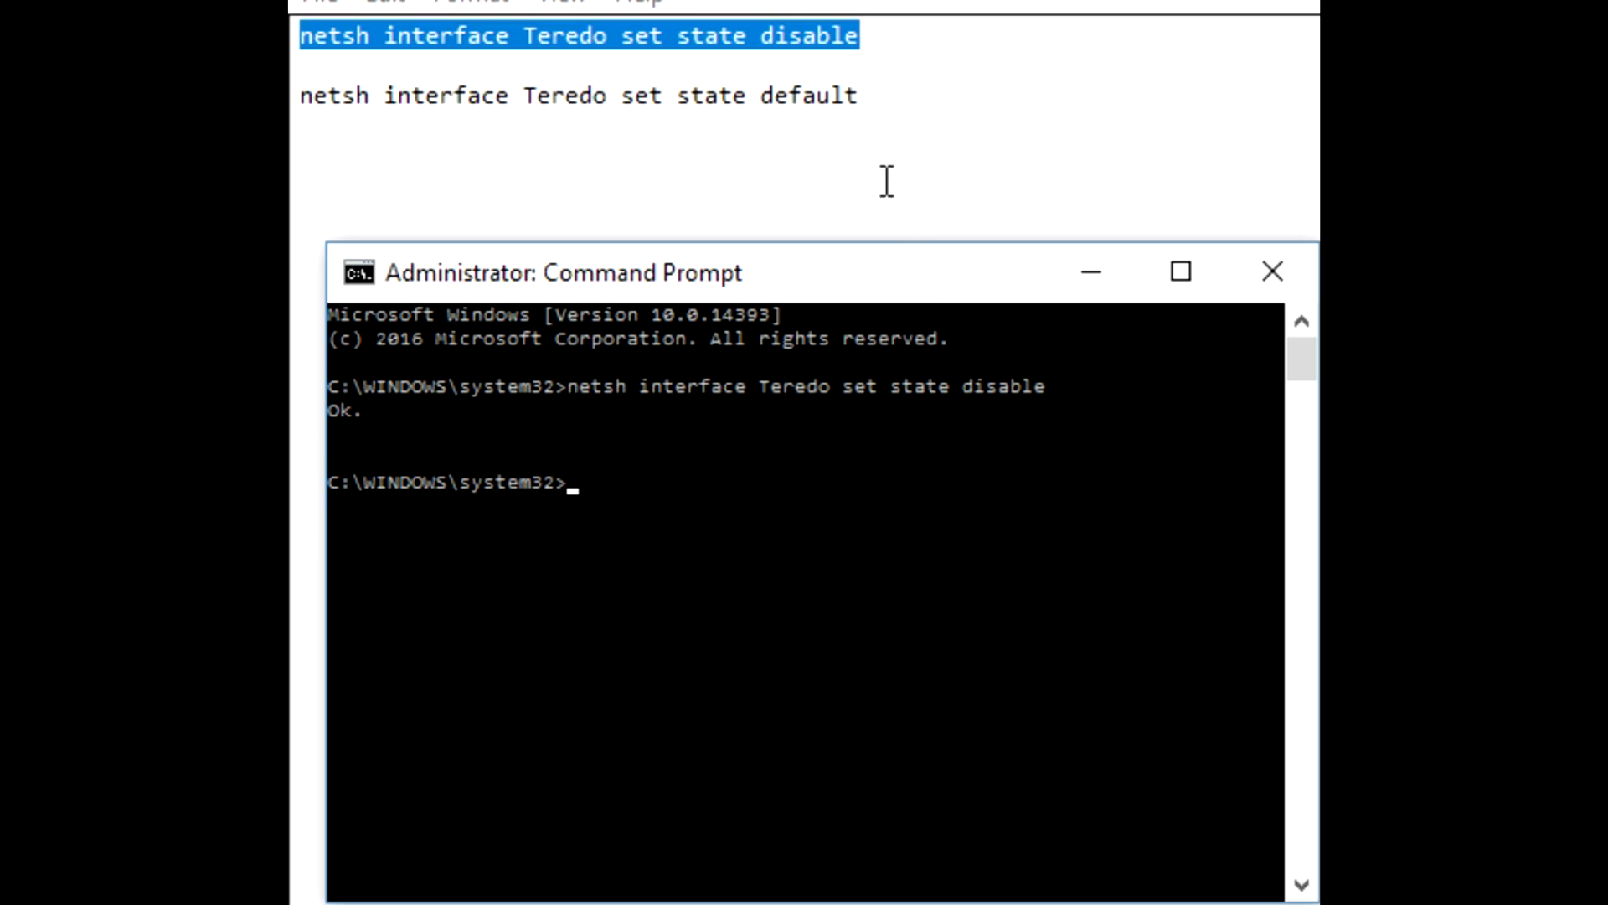
pyautogui.moveTo(861, 95); pyautogui.dragTo(299, 98)
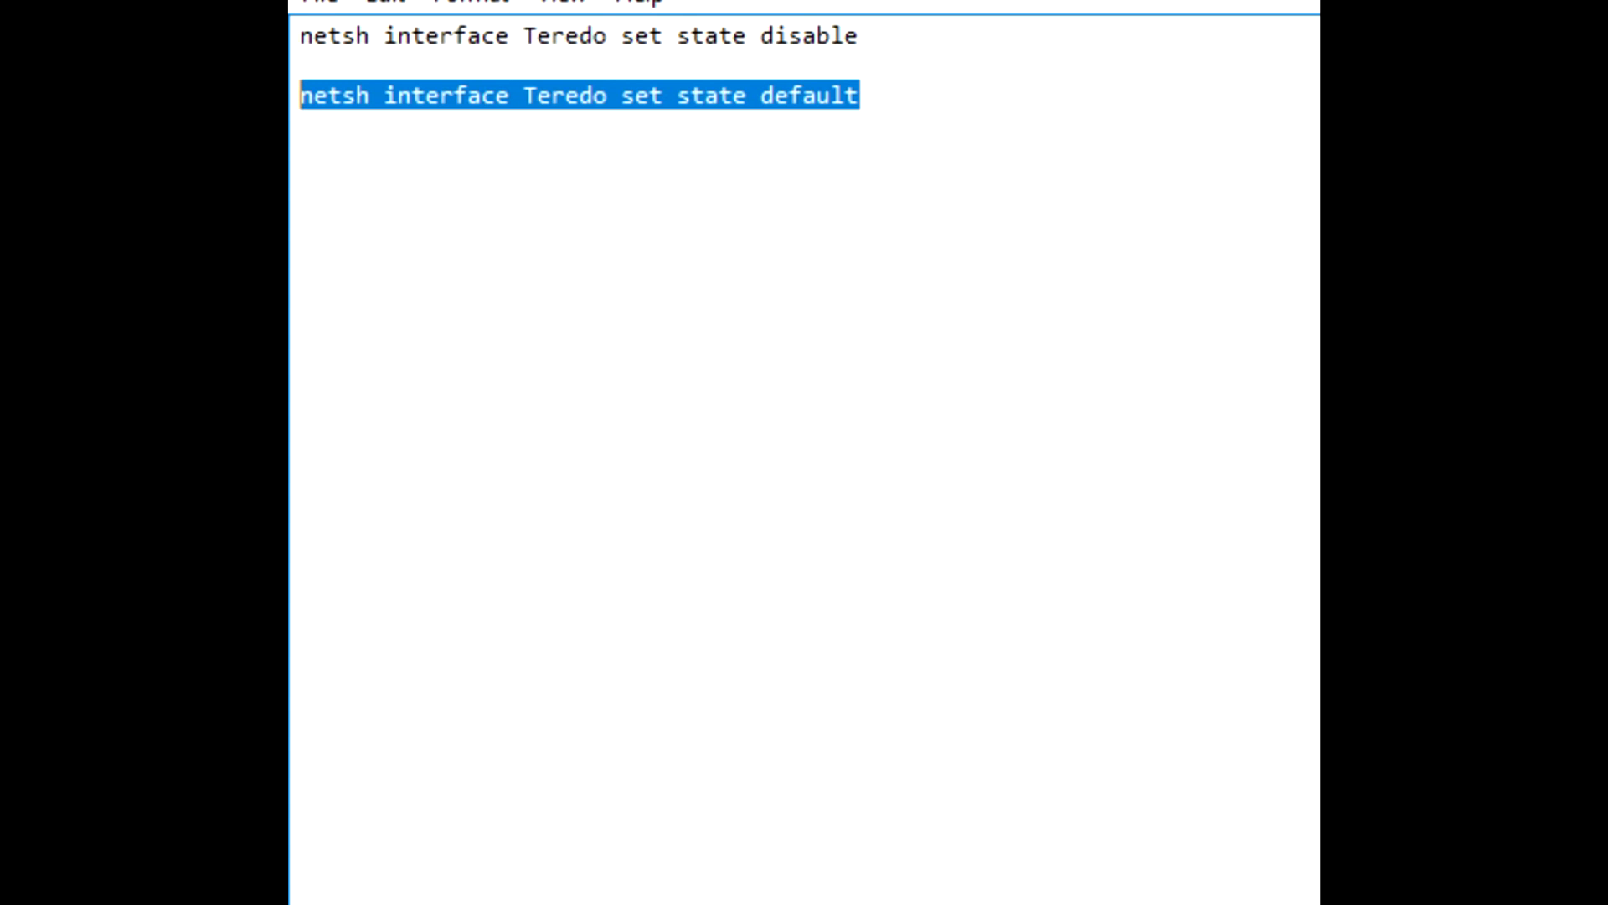
pyautogui.hotkey('alt', 'Tab')
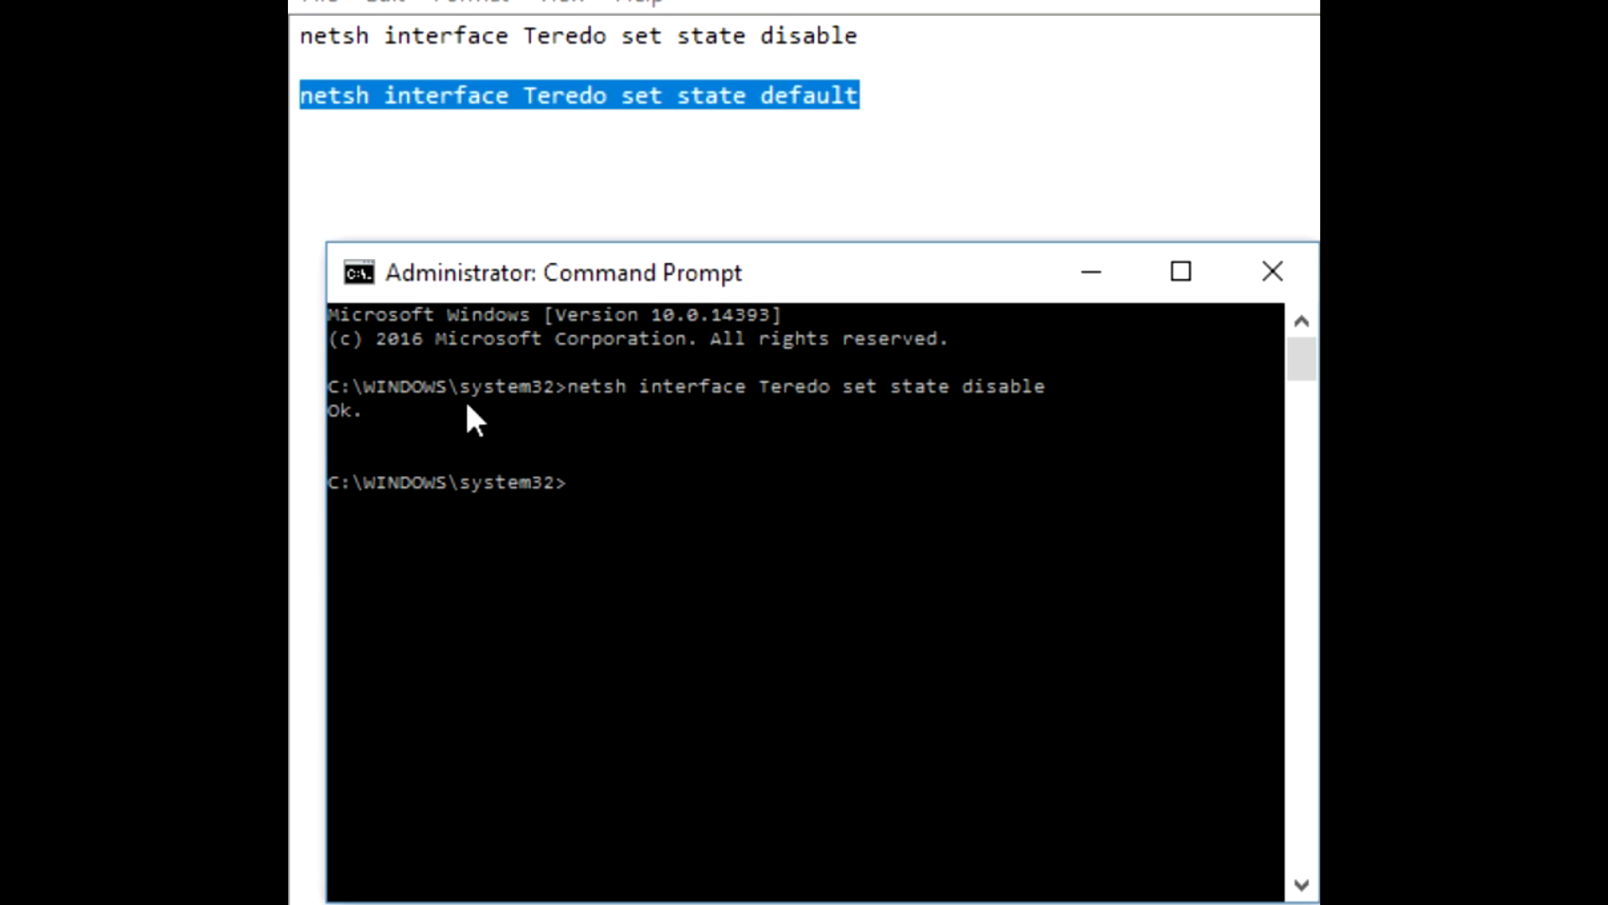
pyautogui.hotkey('ctrl', 'v')
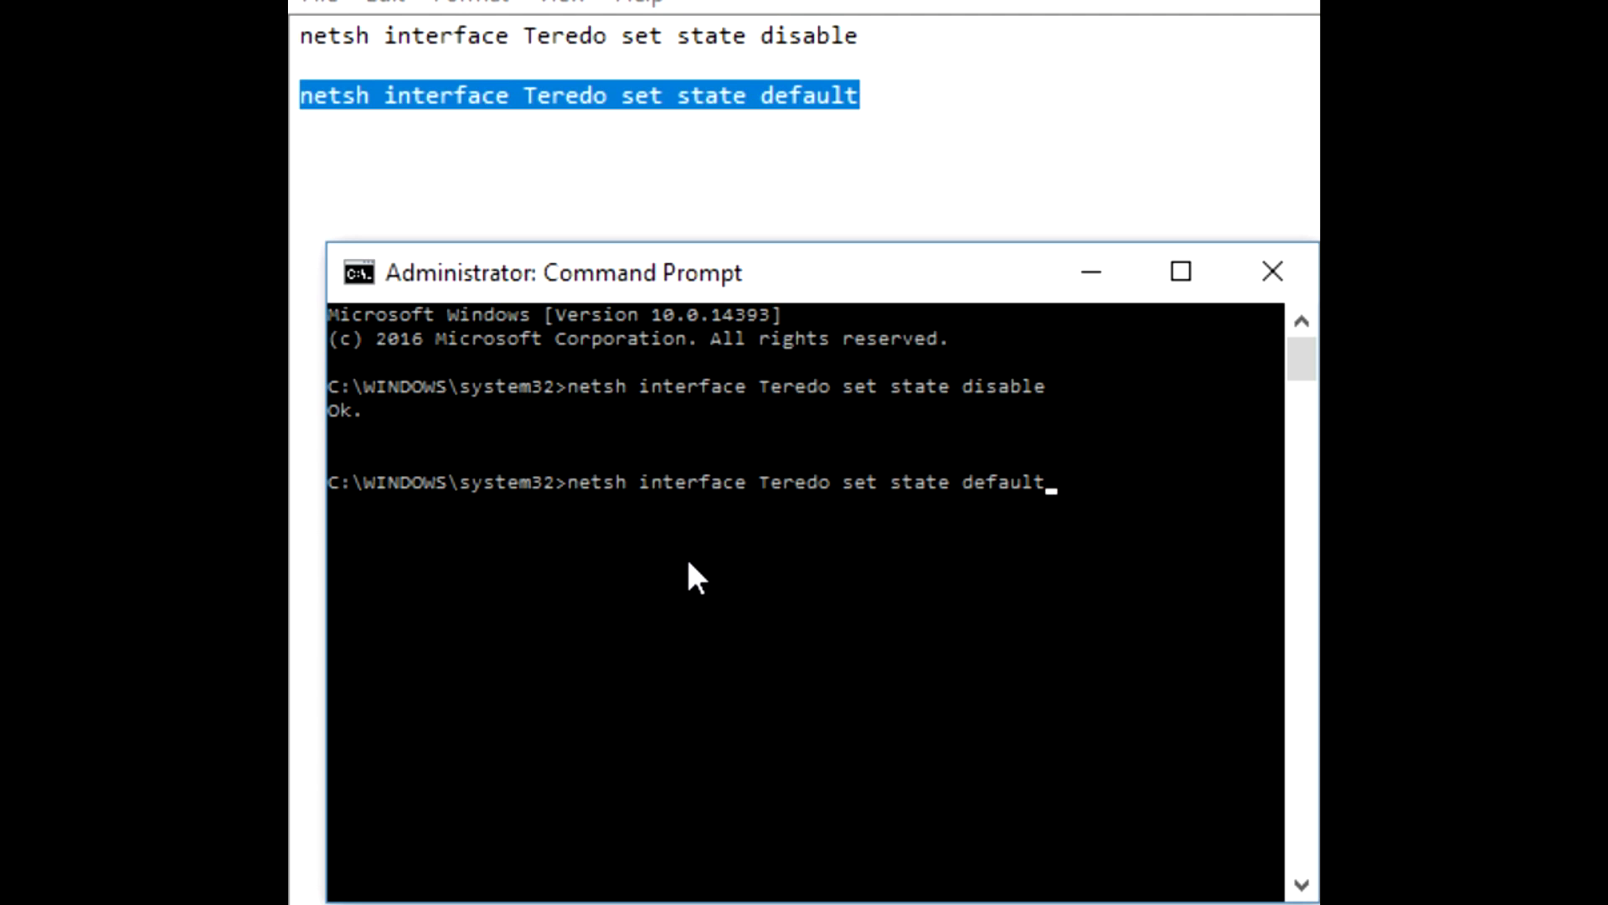
pyautogui.press('Return')
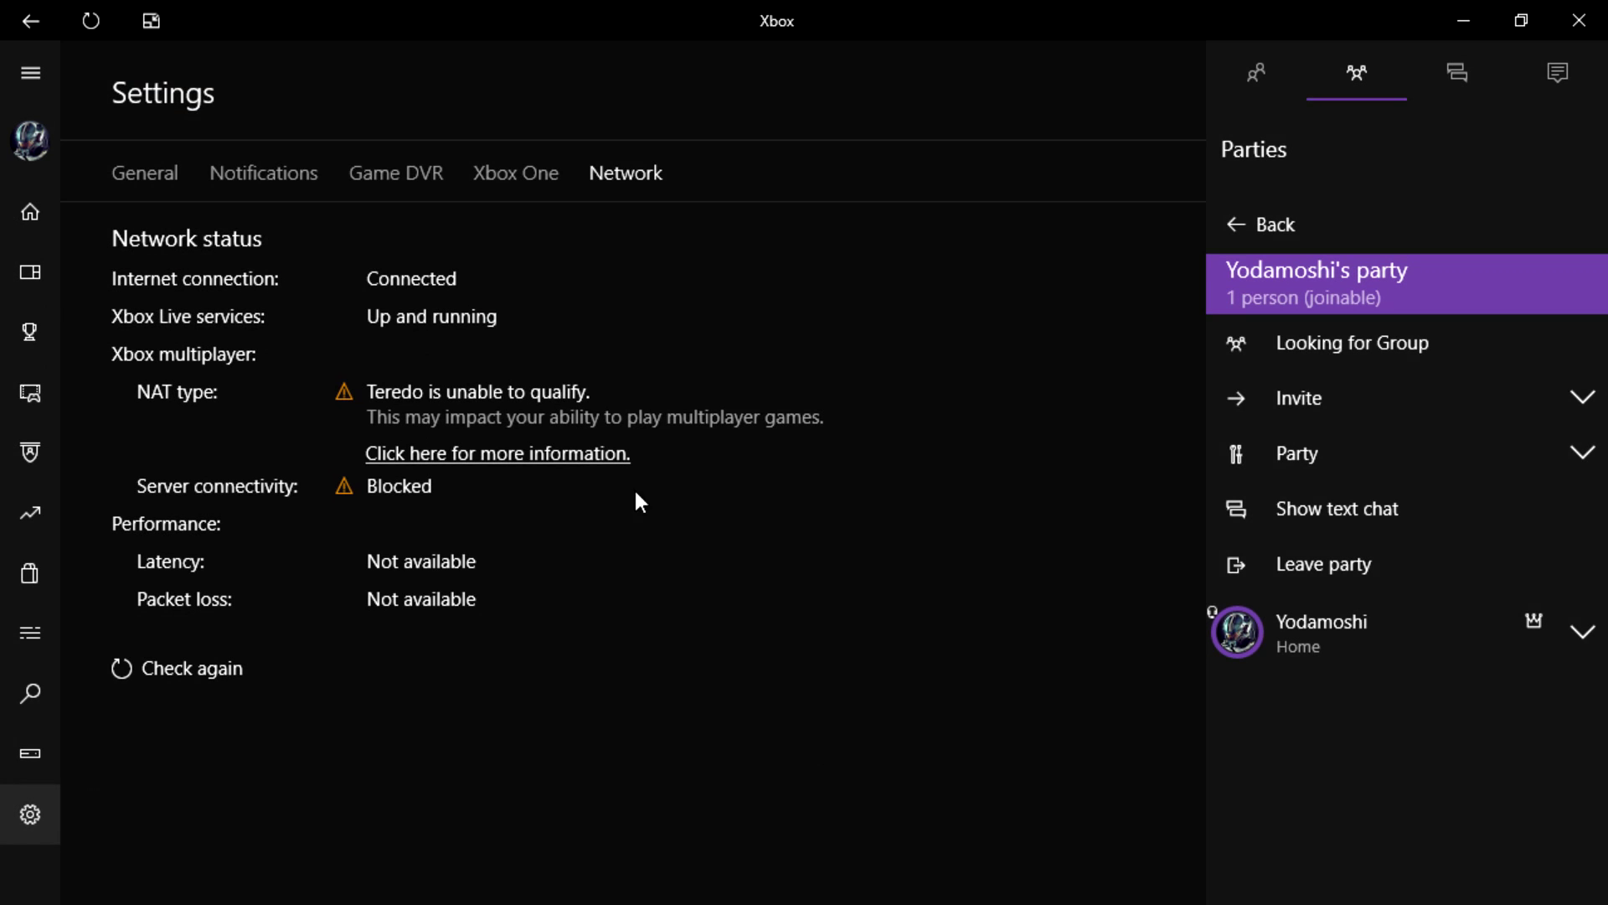
# Step: Recheck the network until it shows NAT Moderate, server Connected, 93 ms latency and 0% loss
pyautogui.click(243, 667)
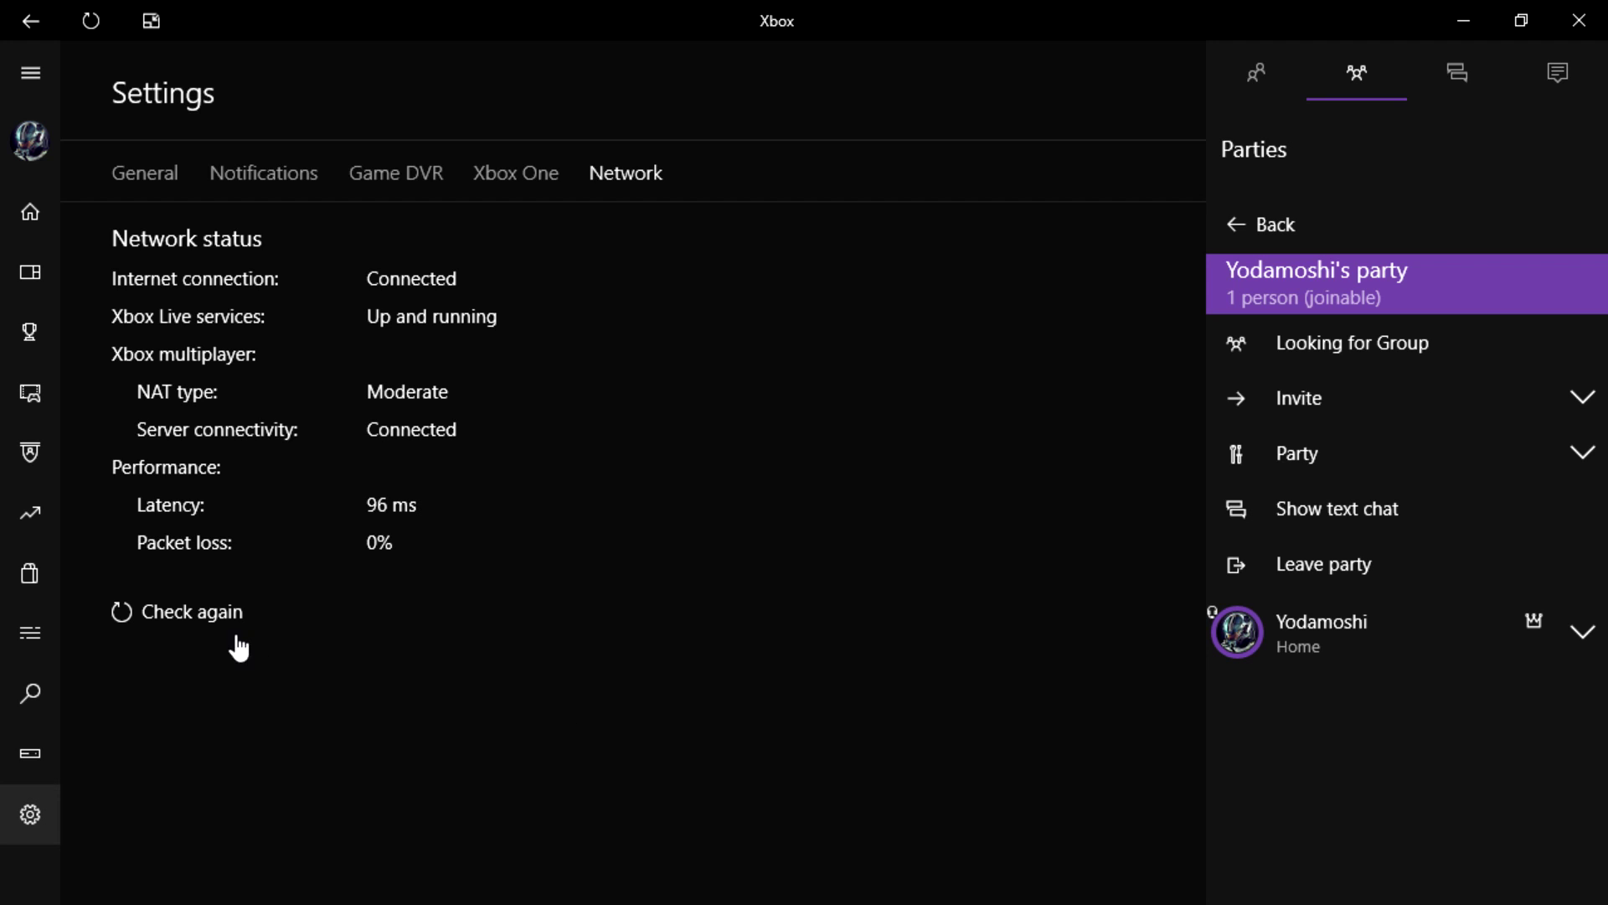
pyautogui.click(191, 612)
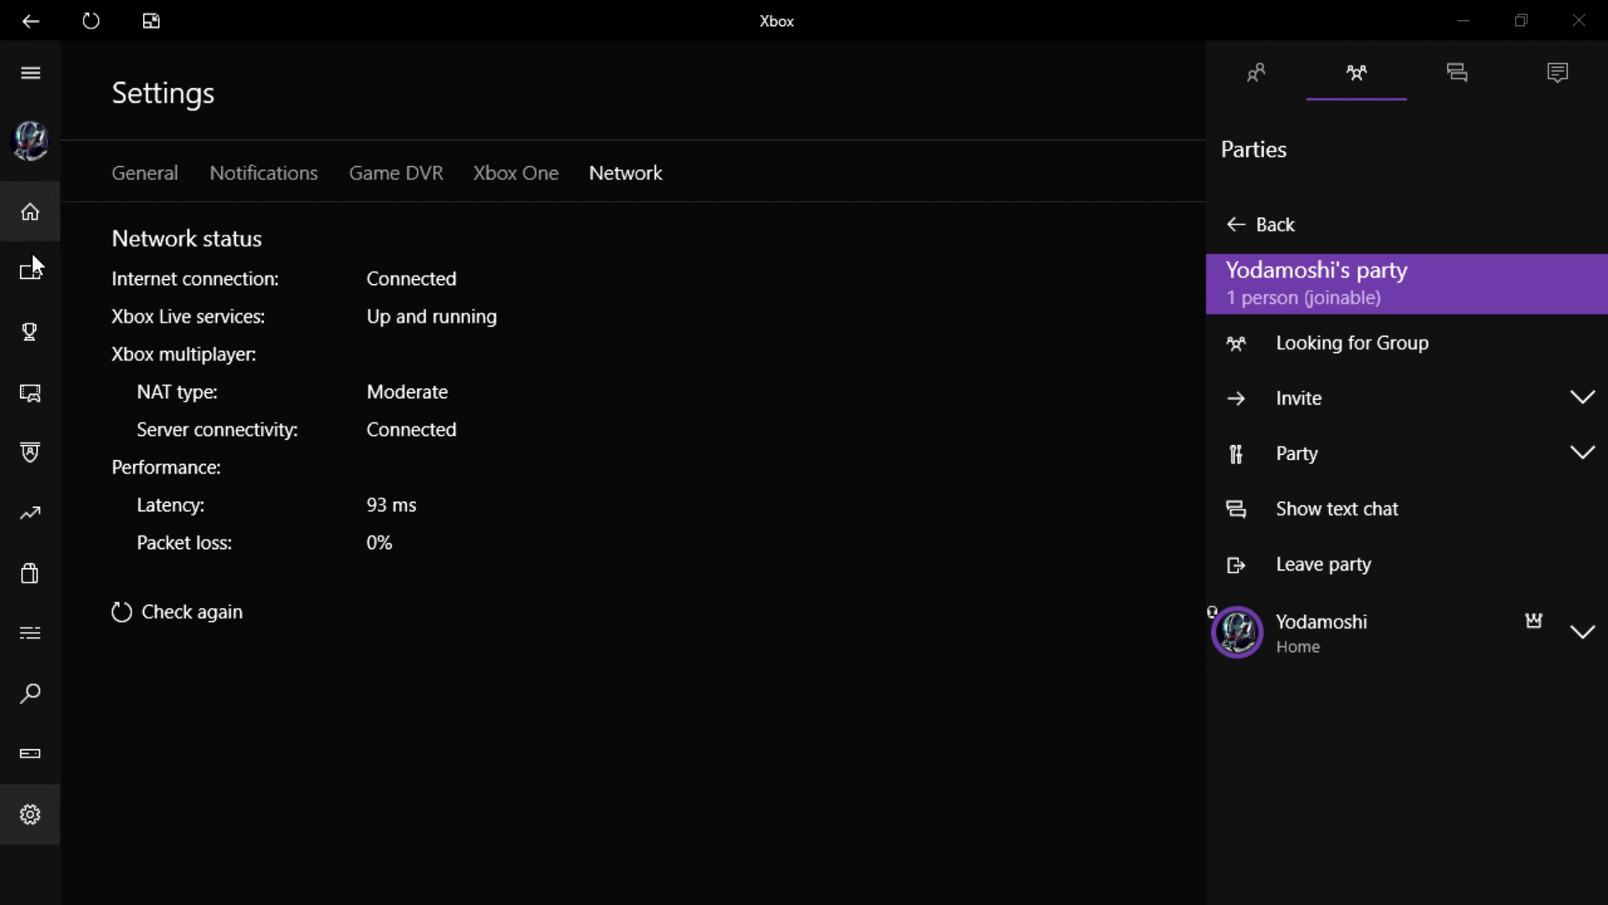
# Step: Switch to the Xbox Store from the left sidebar
pyautogui.click(30, 579)
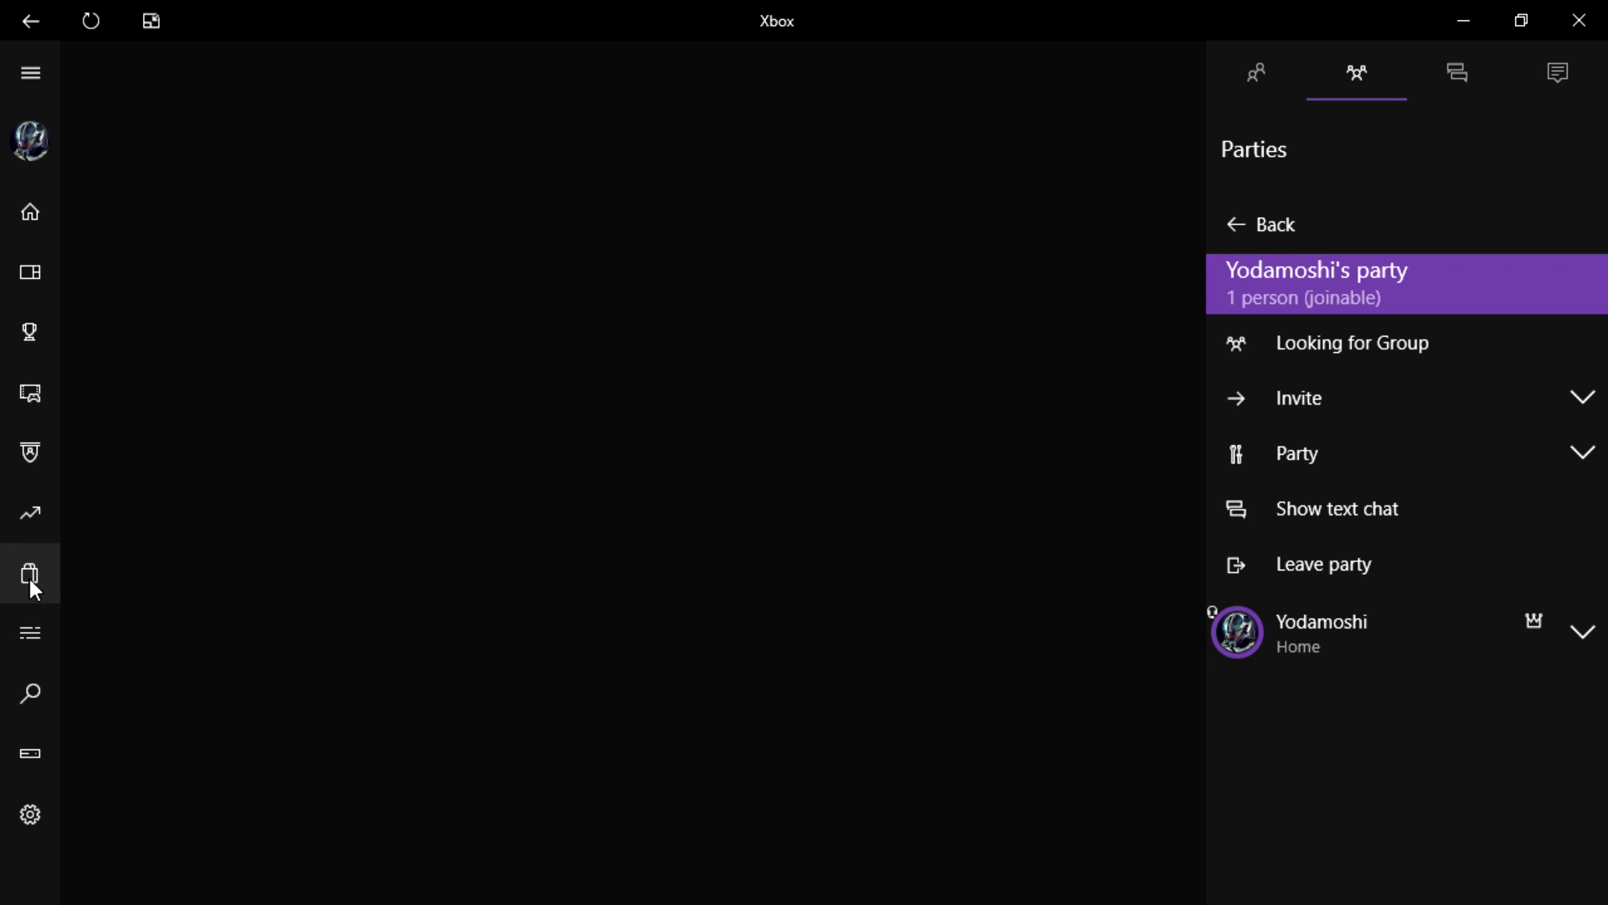